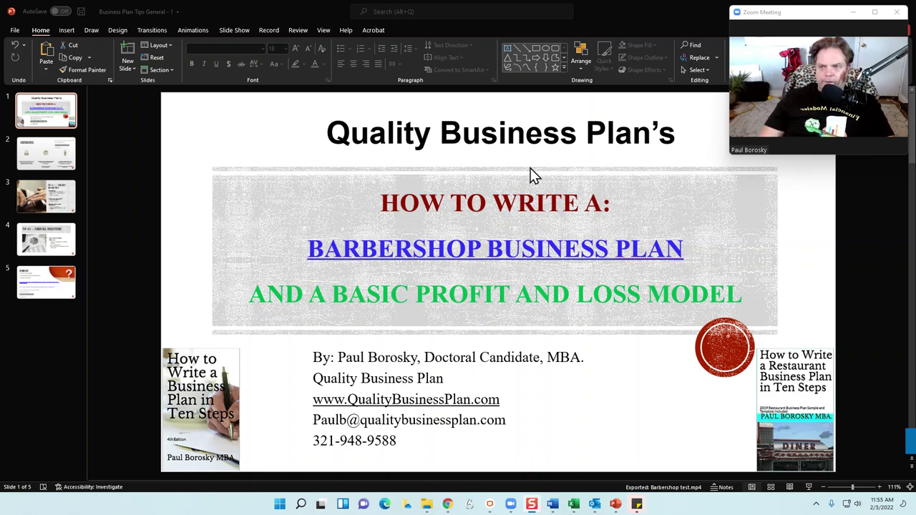
Display slide 2, the Experience slide
click(45, 144)
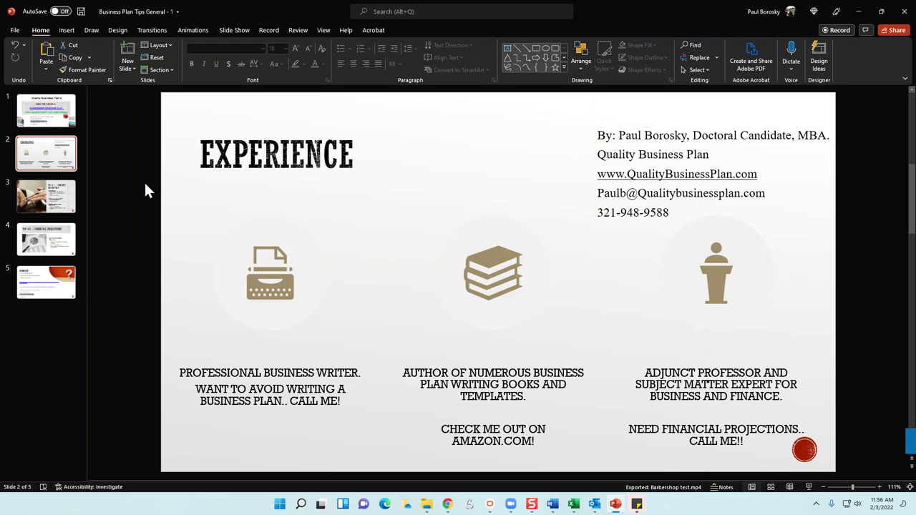
Move on to slide 3, Tip # 1 – Company Description
click(32, 199)
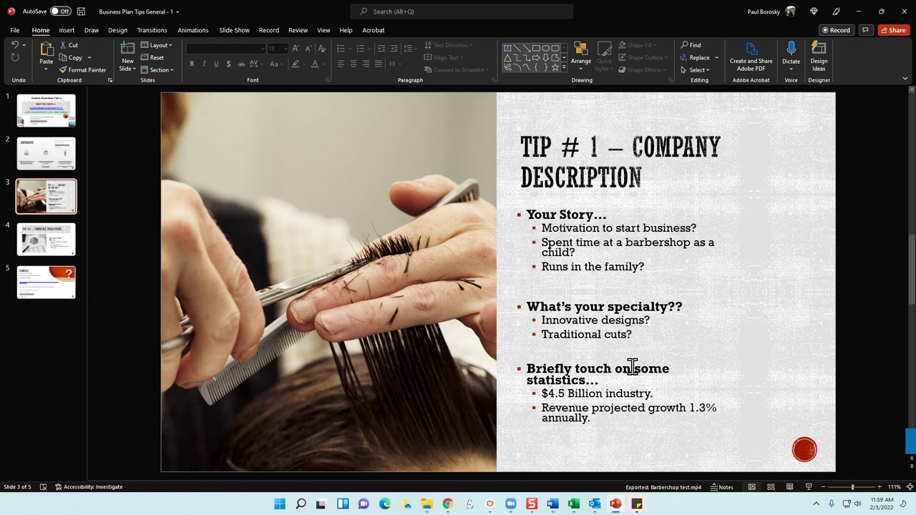
Advance to slide 4, Tip #2 – Financial Projections
click(63, 245)
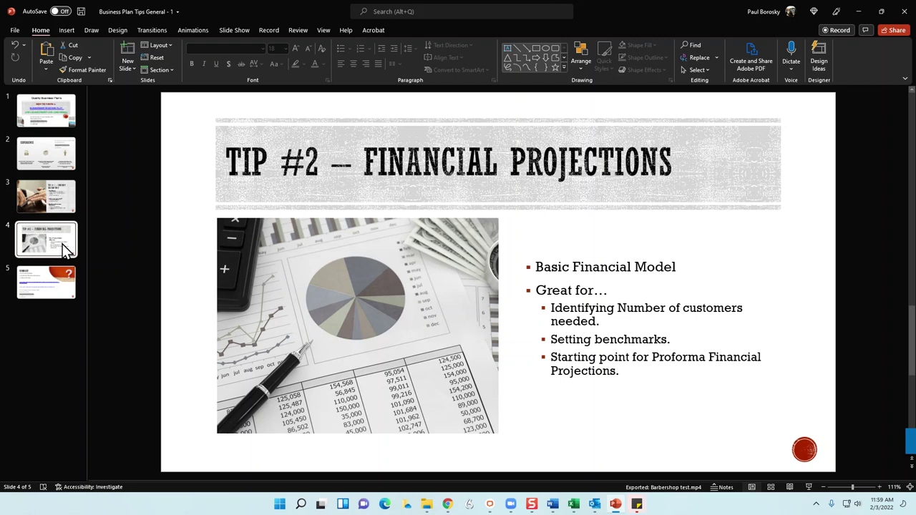
Switch to the Revenues and expenses 1 Excel workbook
key(alt+Tab)
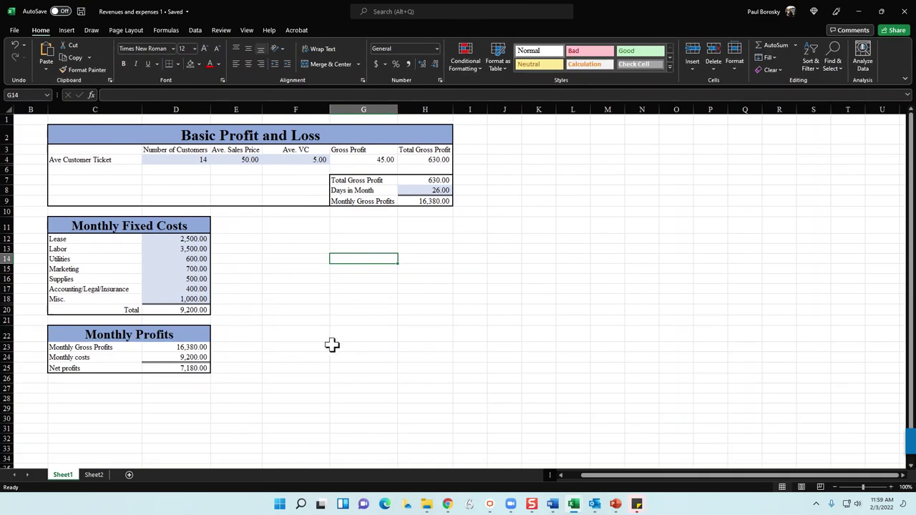
Bring the Basic Profit and Loss sheet into focus, showing 7,180.00 net profits
click(332, 345)
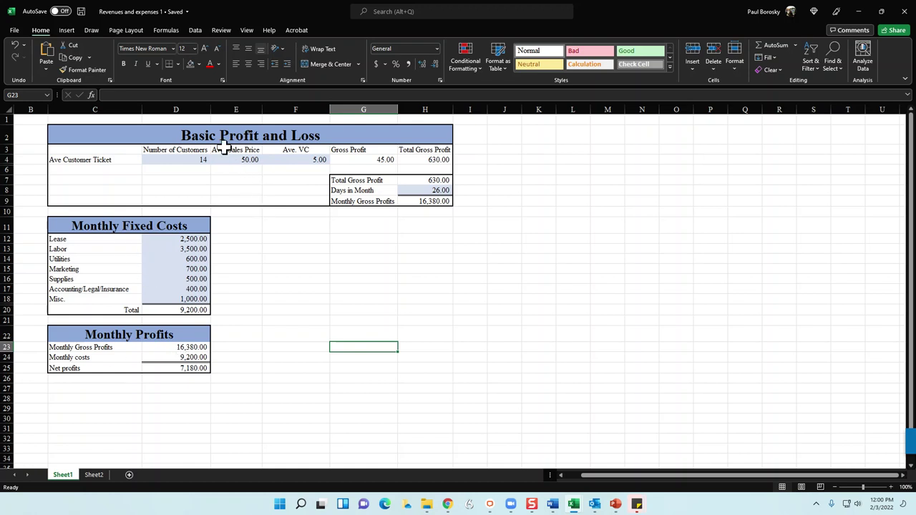
click(233, 187)
click(121, 162)
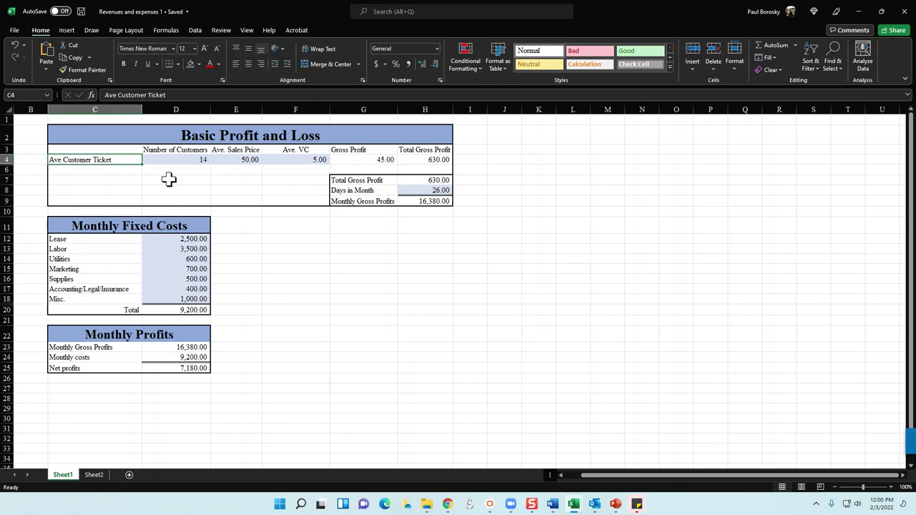
key(Right)
key(Right)
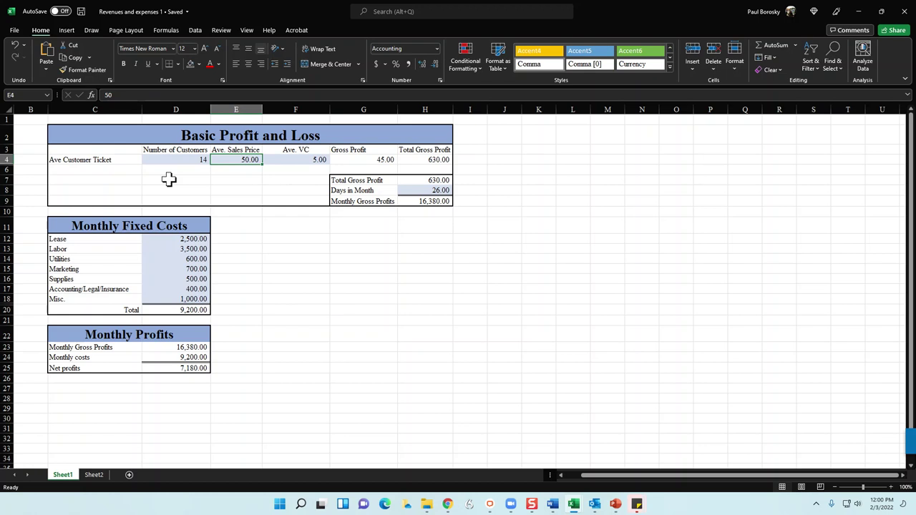
key(Left)
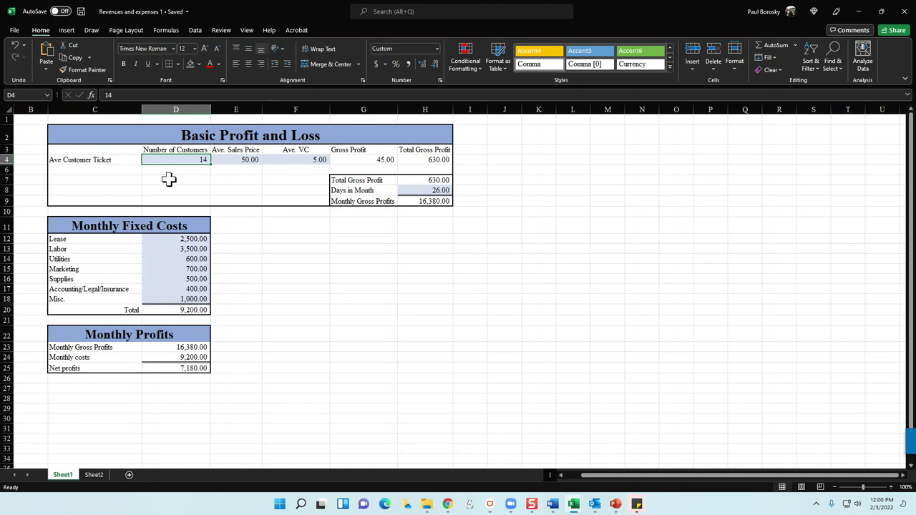
key(Right)
key(Right)
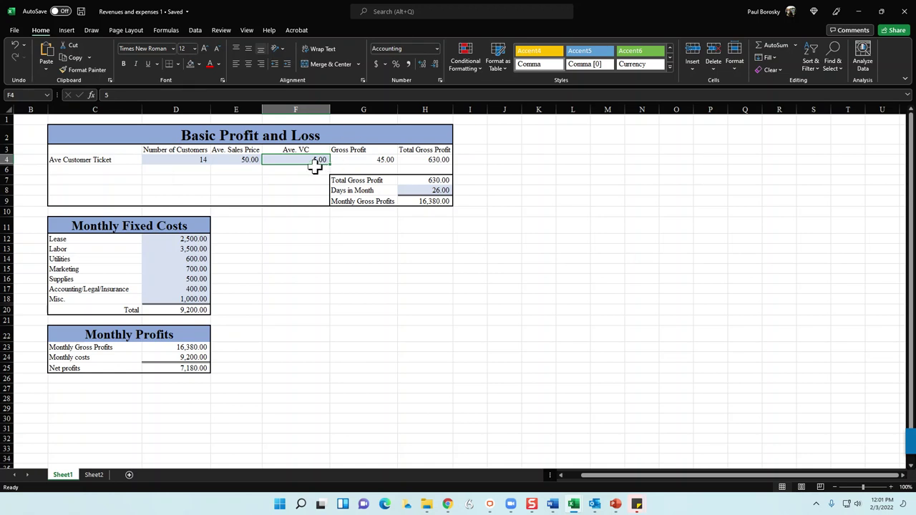
click(341, 246)
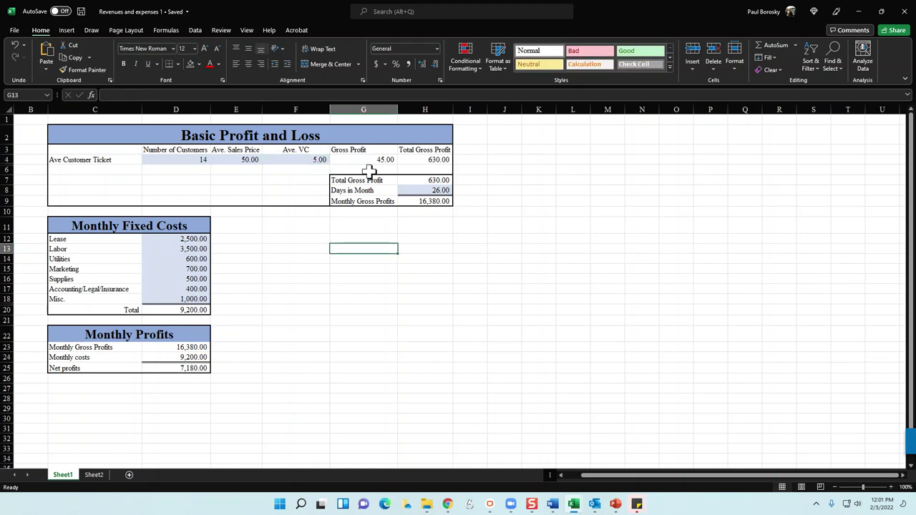
click(369, 160)
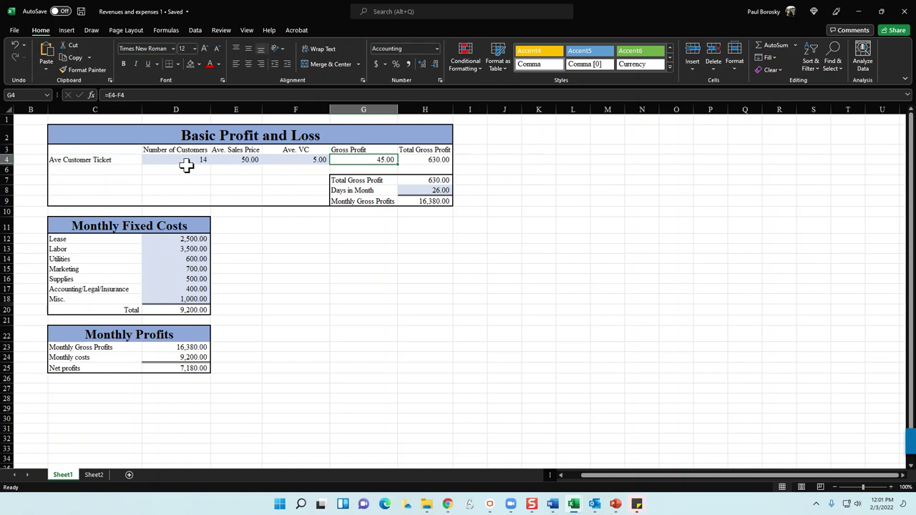
click(435, 158)
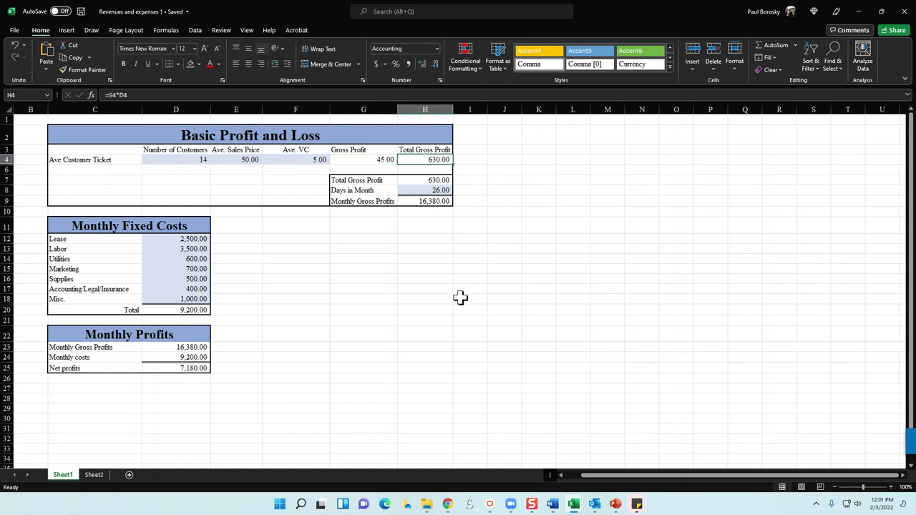
click(428, 188)
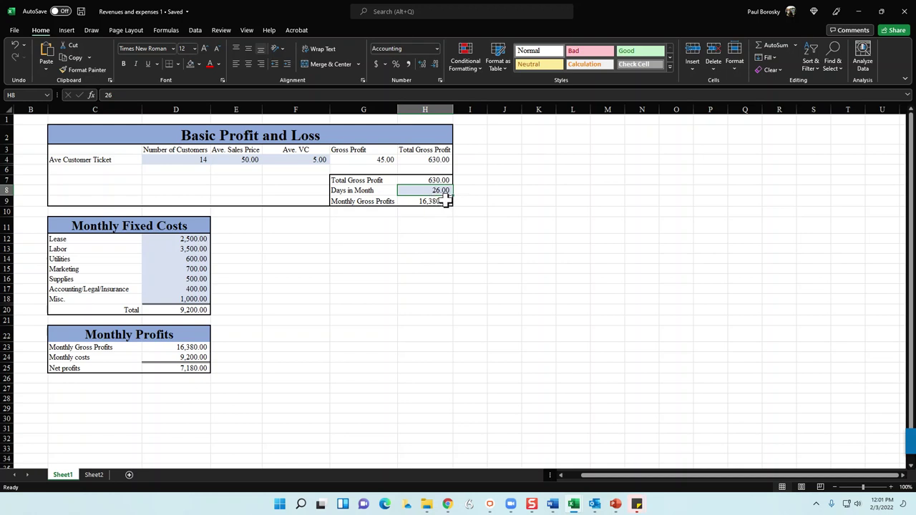
click(435, 203)
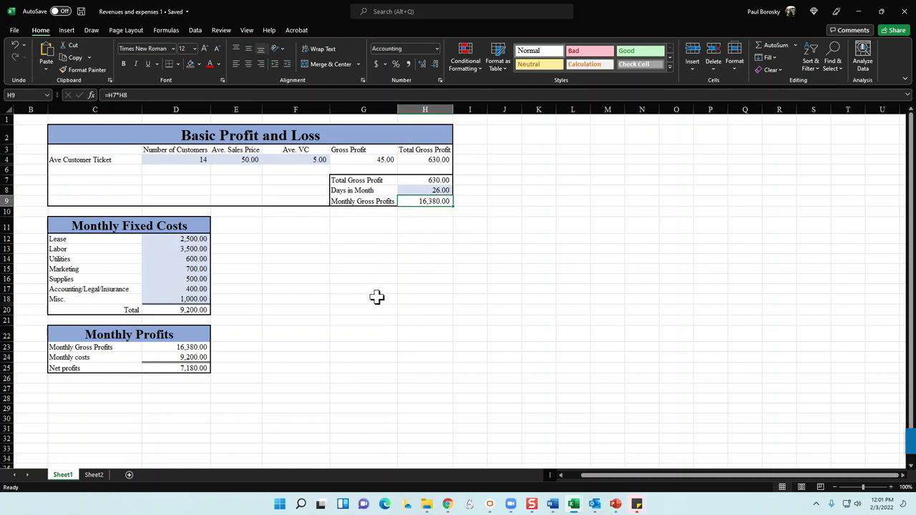
click(182, 345)
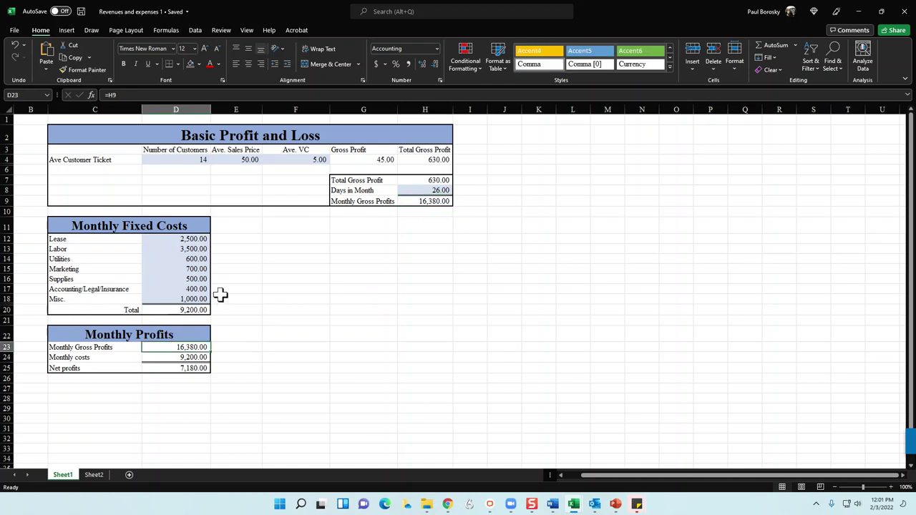
click(227, 261)
drag(179, 239, 182, 299)
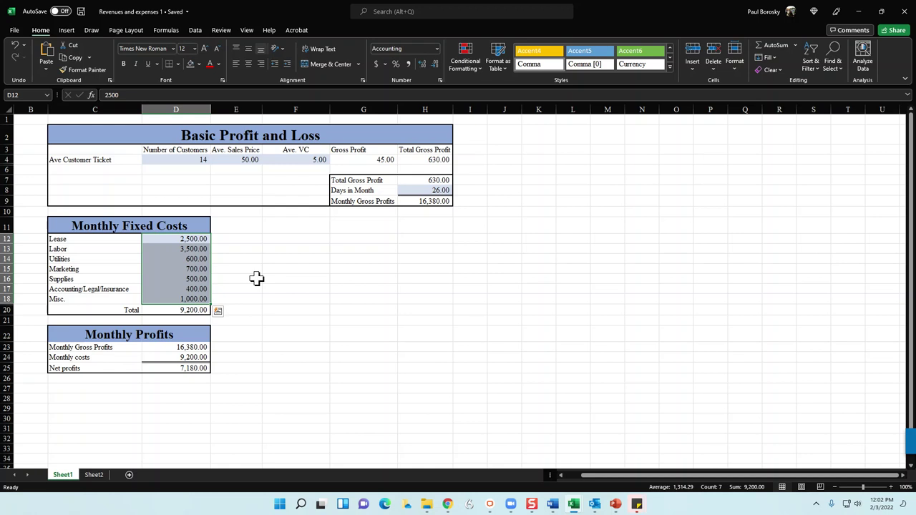
click(255, 310)
drag(160, 240, 153, 298)
click(167, 308)
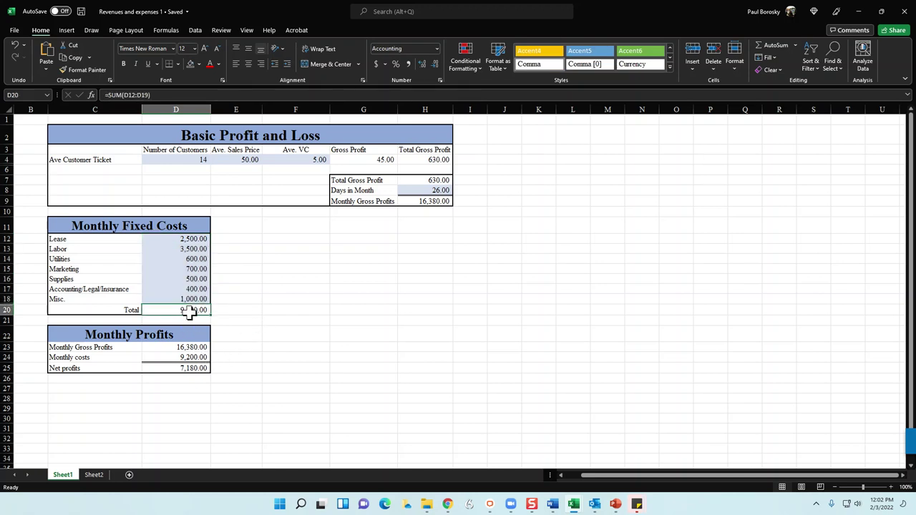
click(179, 358)
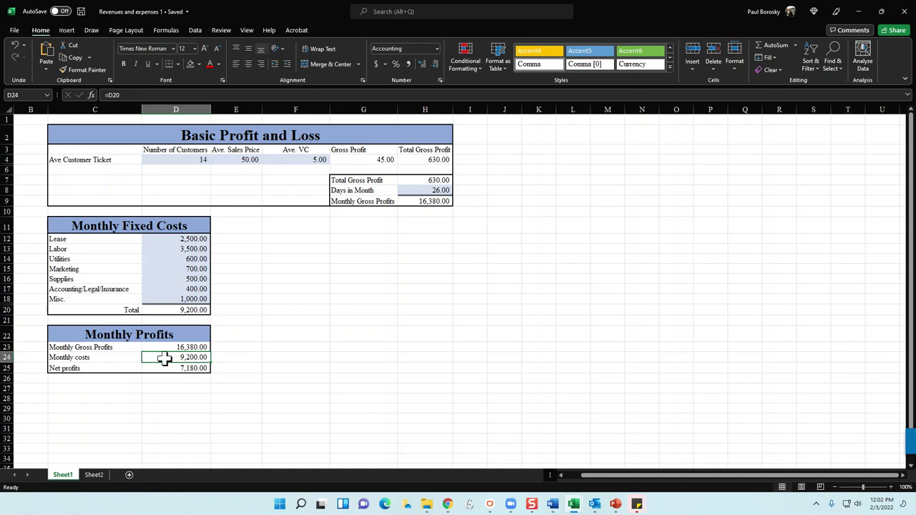
click(200, 347)
click(191, 367)
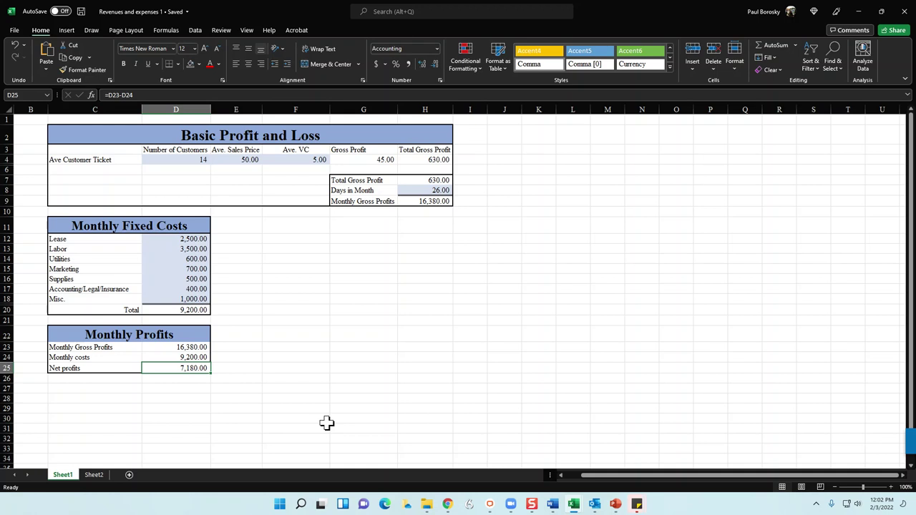
Set Number of Customers to 20 and Labor cost to 5,000
click(173, 162)
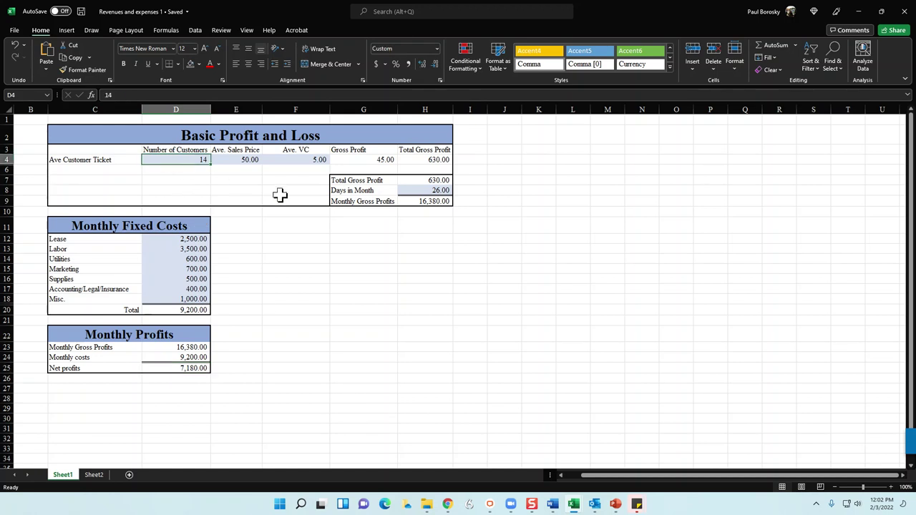
text(20)
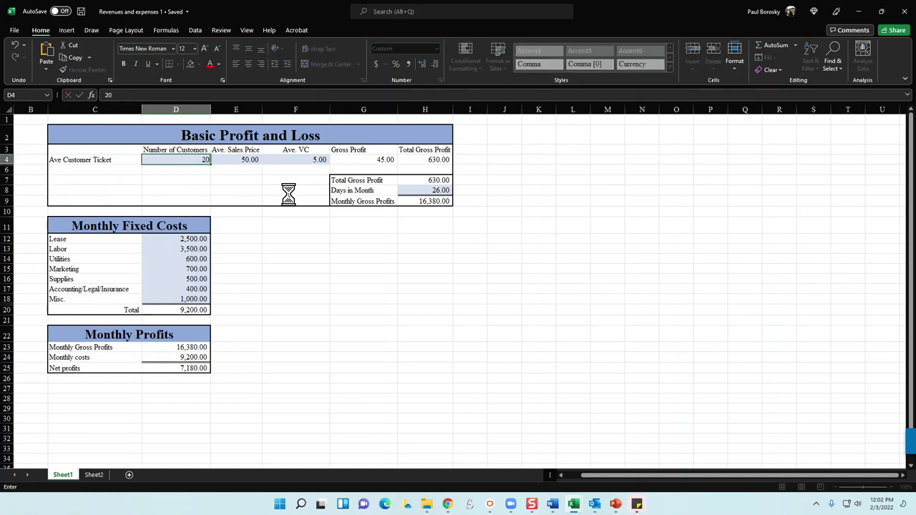
key(Return)
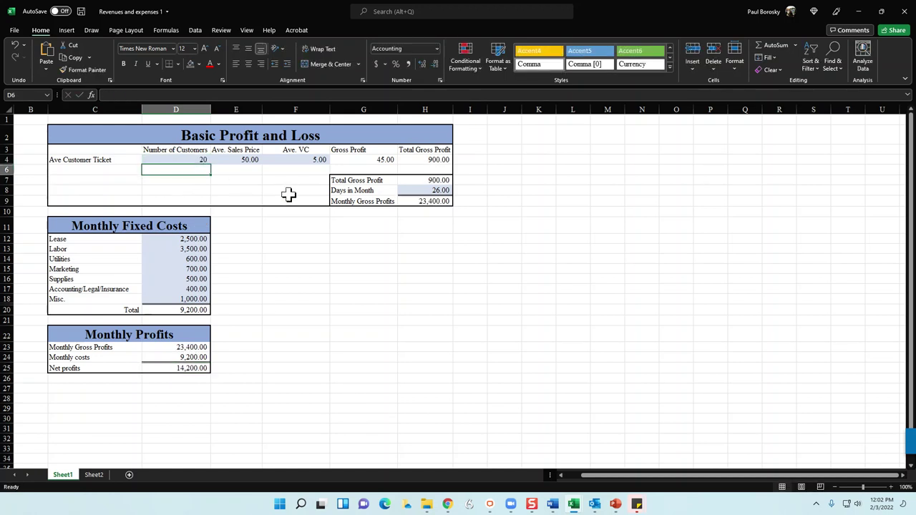
click(188, 249)
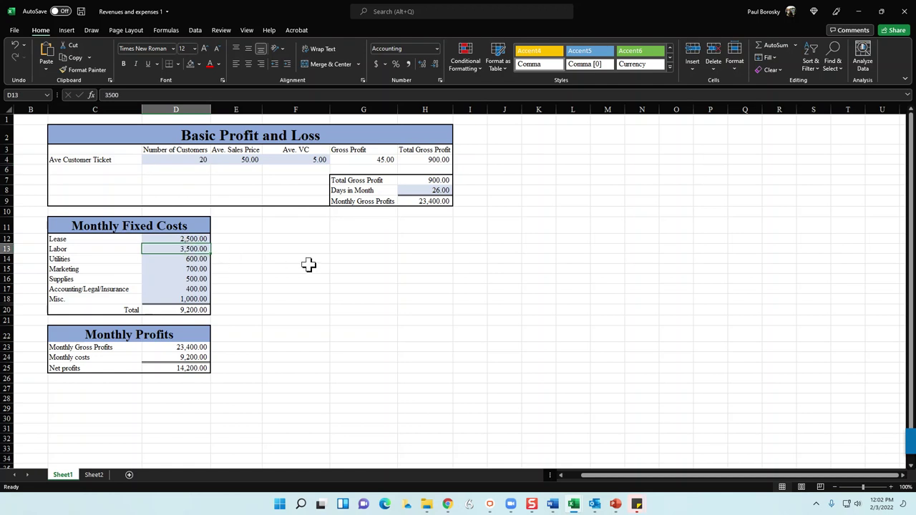
text(5000)
key(Return)
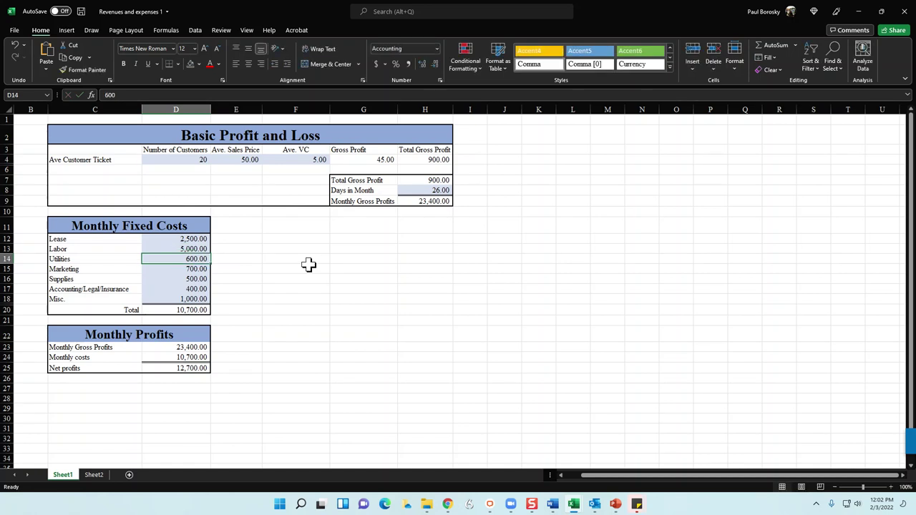
Review the changed inputs and the updated net profits of 12,700.00
click(159, 152)
click(206, 159)
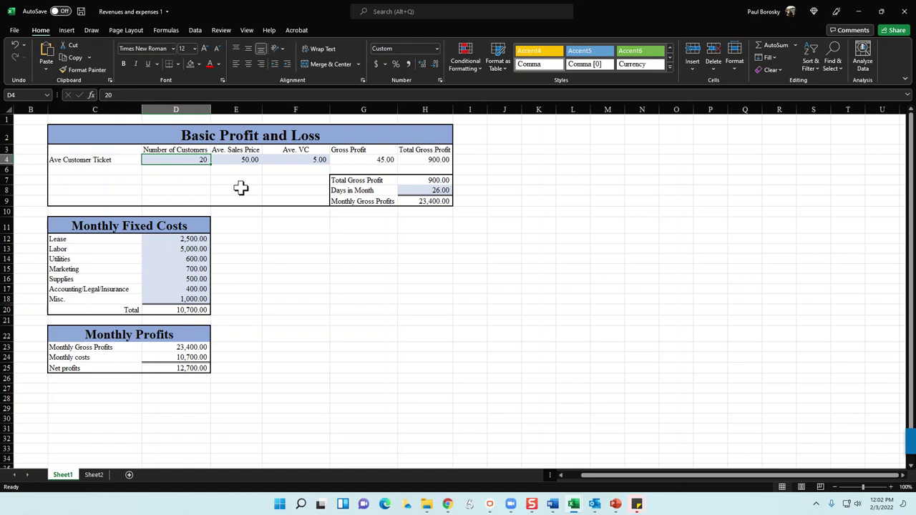
click(183, 249)
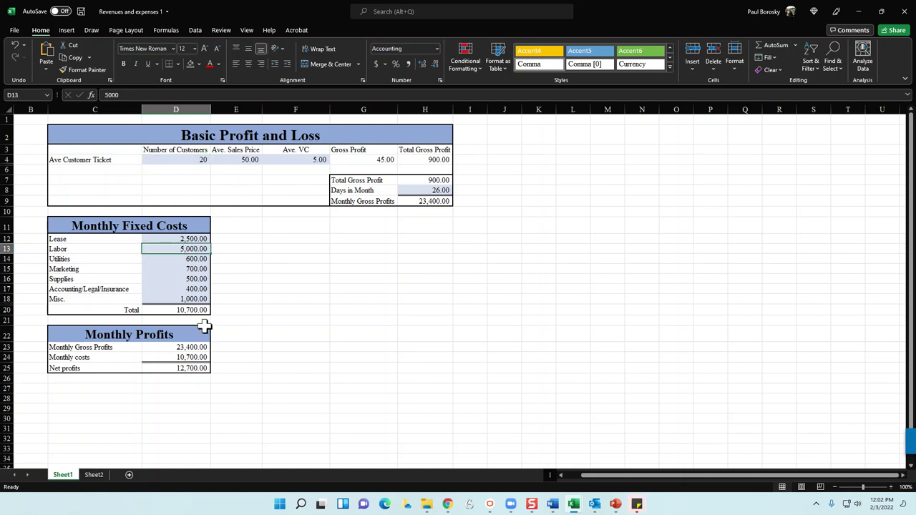
click(190, 366)
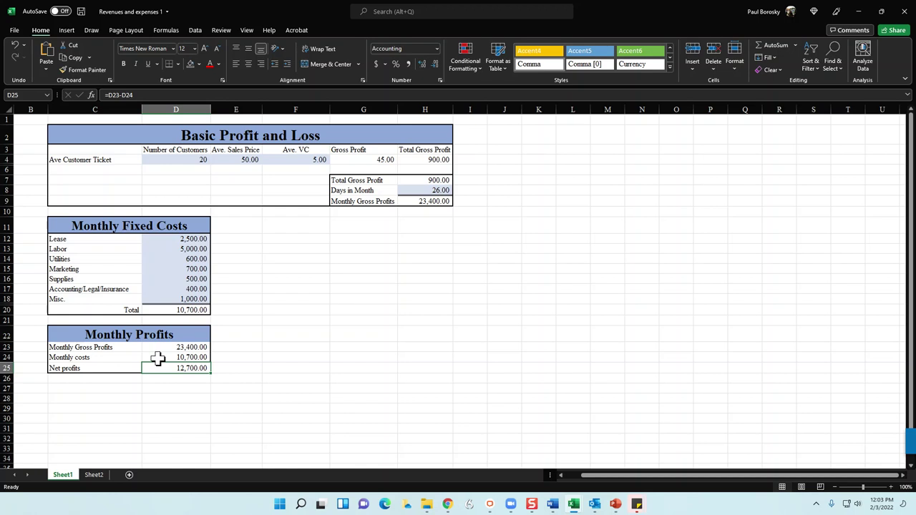
Point out the average sales price, customer count, Lease and Utilities inputs
click(241, 160)
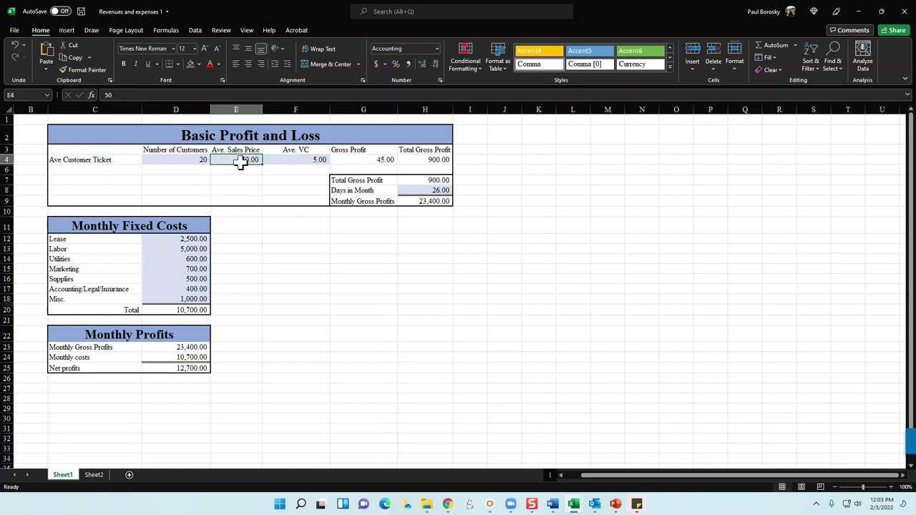
click(188, 162)
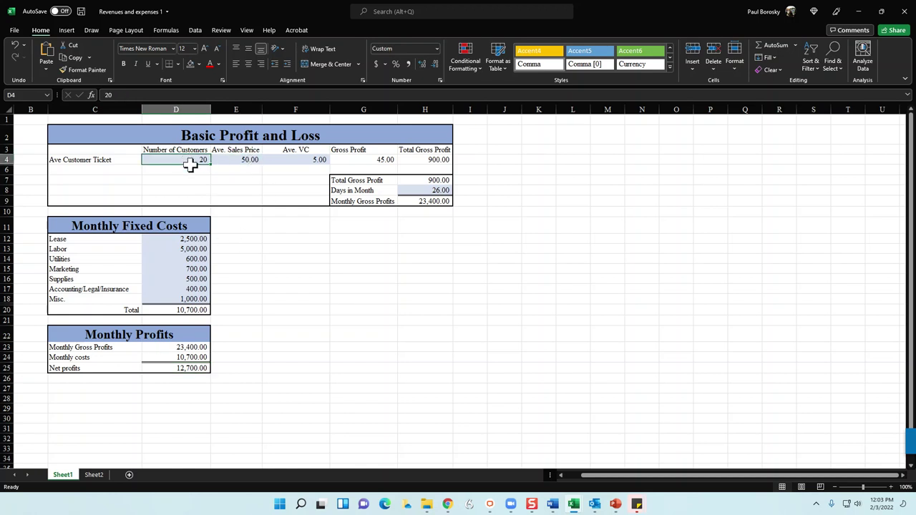
click(181, 241)
click(188, 258)
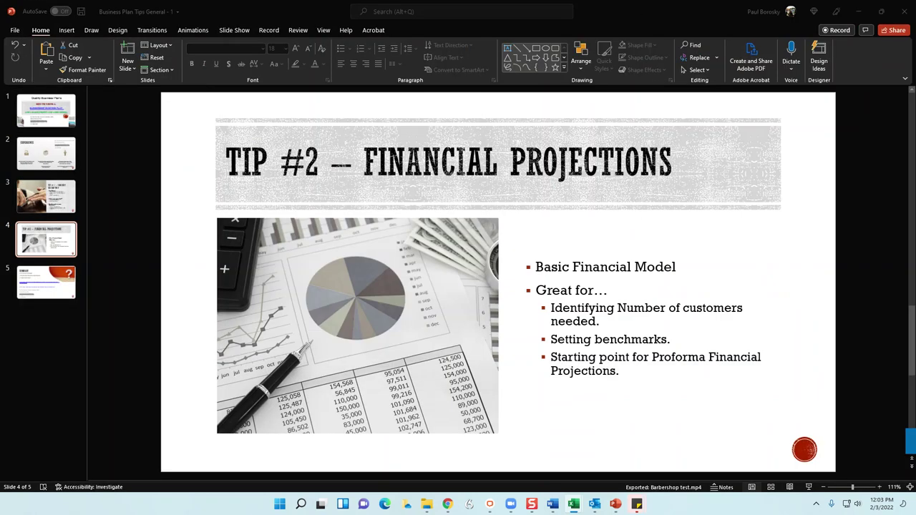
Go to slide 5, the Summary slide with business plan links and contact details
click(41, 281)
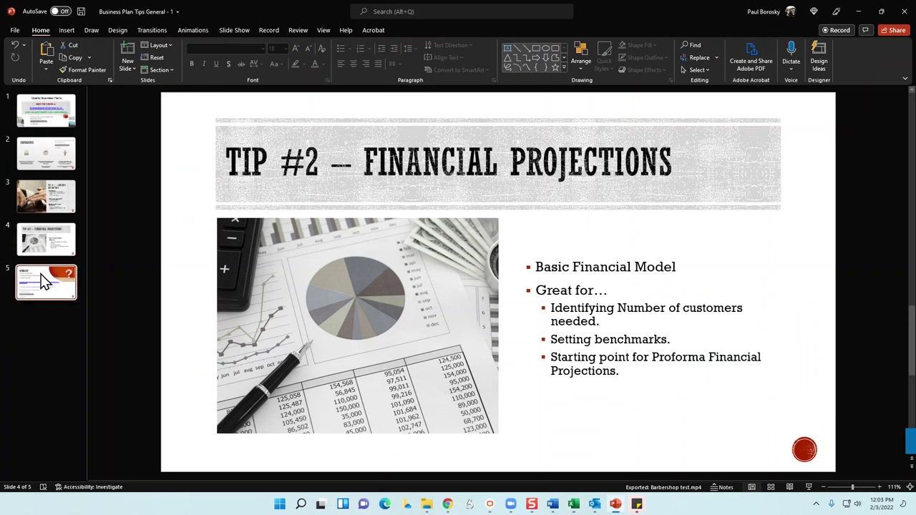